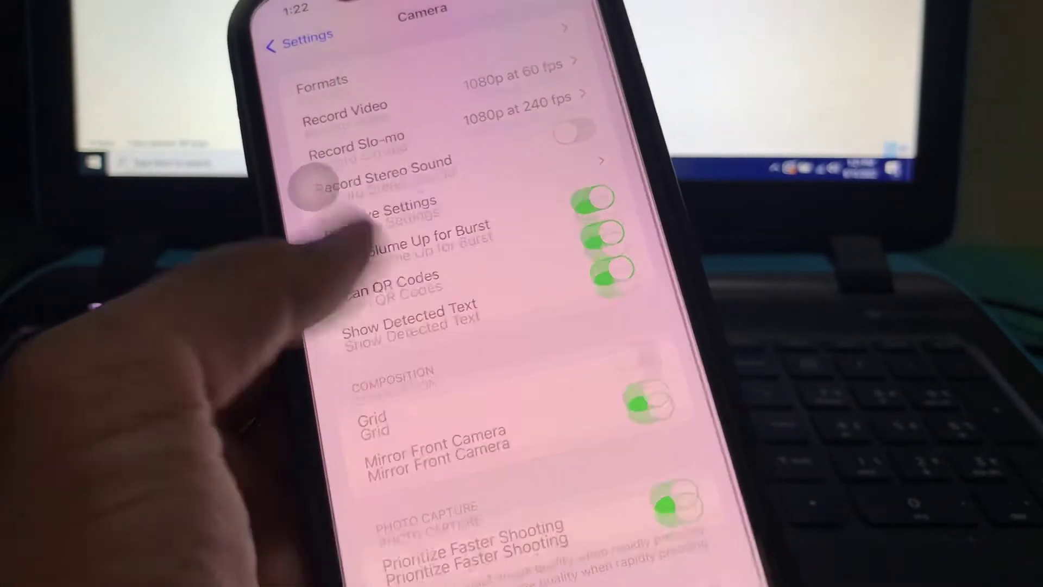
scroll(489, 325, down, 3)
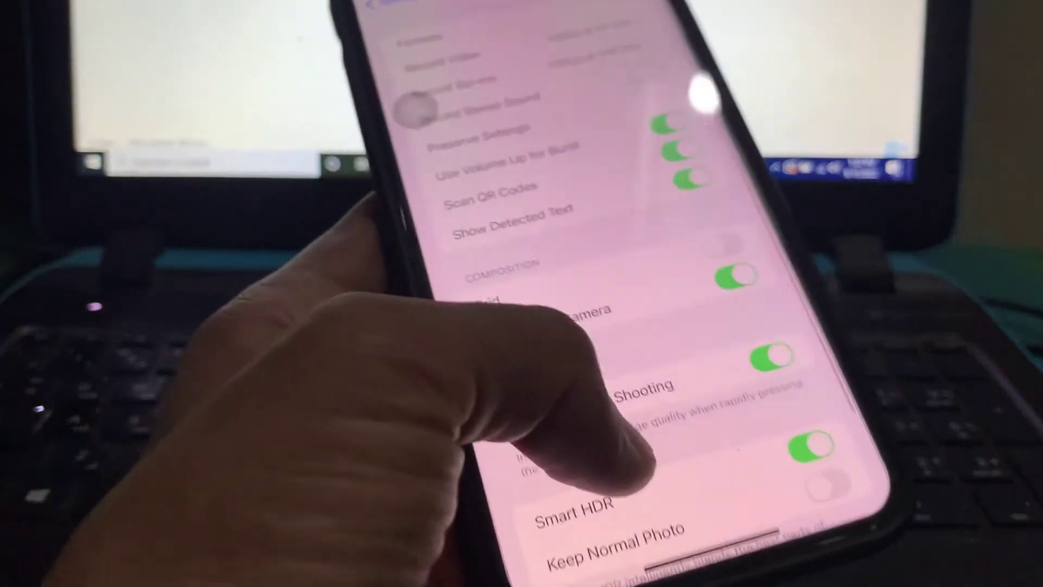
- Swipe up to leave Camera settings and return to the home screen
drag(693, 563, 636, 326)
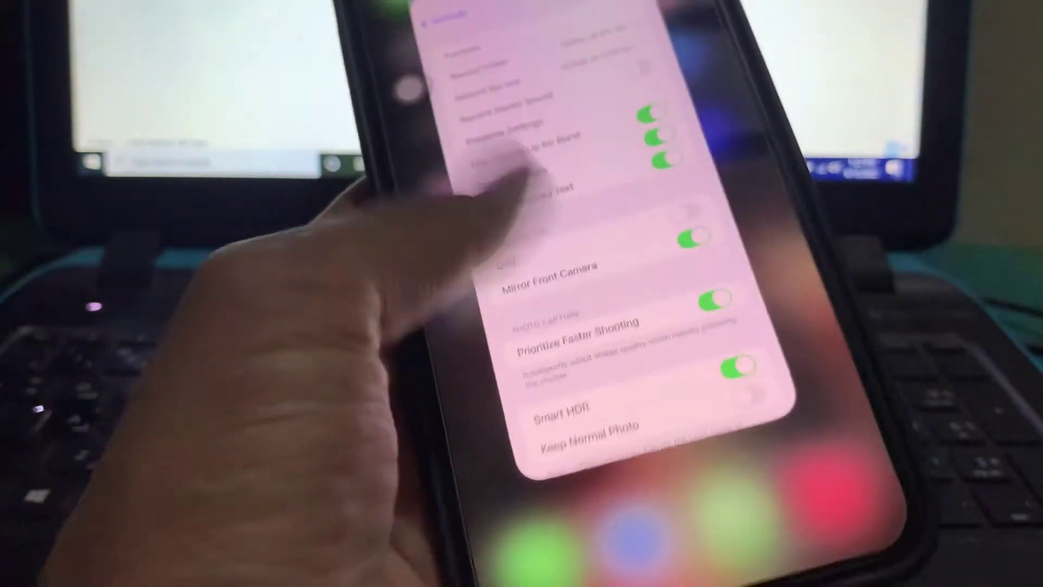